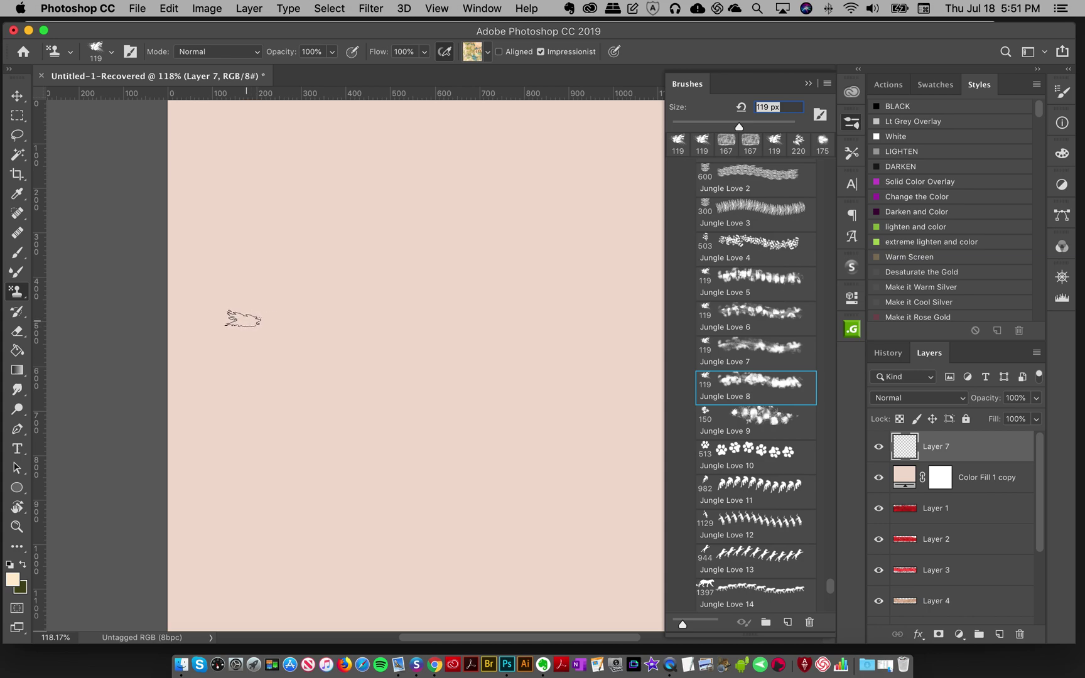
Keep the Jungle Love 8 brush at 119 px selected in the presets list.
left_click(738, 395)
Collapse the brush presets, check the Shape Dynamics options in Brush Settings, then close Brush Settings.
left_click(852, 125)
left_click(1062, 92)
left_click(1058, 95)
left_click(1060, 93)
left_click(491, 7)
left_click(491, 6)
left_click(818, 152)
left_click(1061, 94)
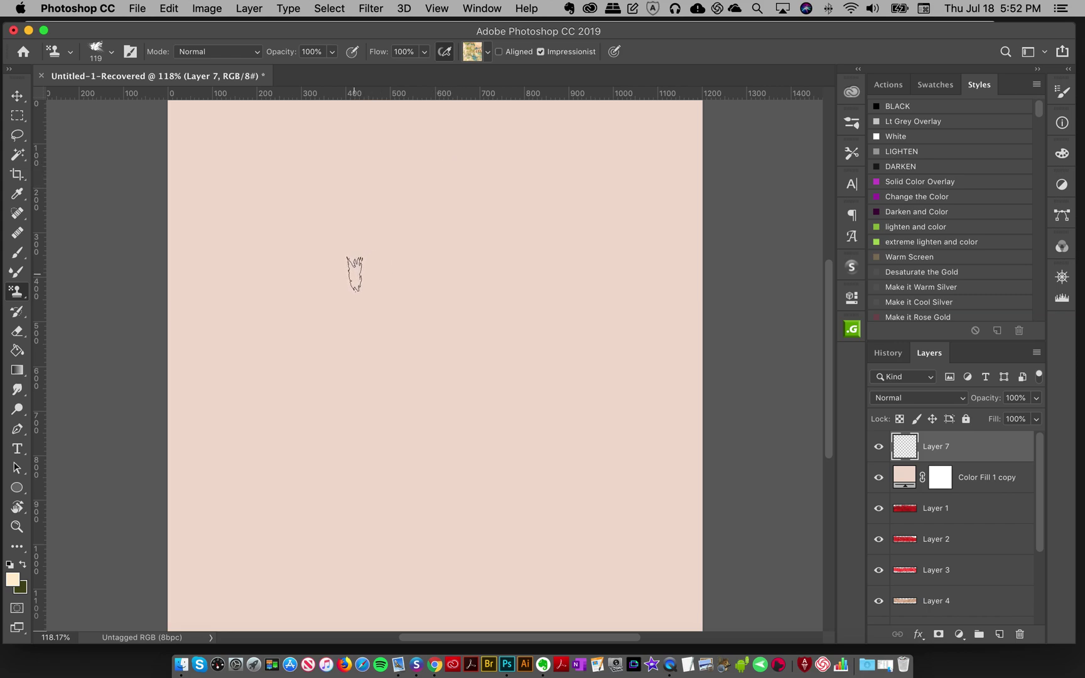
Stamp the peach floral pattern across Layer 7, including the bare strip along the bottom edge.
left_click(472, 53)
left_click(670, 48)
mouse_move(183, 126)
left_mouse_down()
mouse_move(216, 110)
mouse_move(264, 110)
mouse_move(245, 142)
mouse_move(179, 187)
mouse_move(170, 218)
mouse_move(261, 182)
mouse_move(300, 111)
mouse_move(341, 115)
mouse_move(349, 150)
mouse_move(269, 221)
mouse_move(317, 162)
mouse_move(334, 163)
mouse_move(212, 241)
mouse_move(187, 286)
mouse_move(225, 287)
mouse_move(362, 178)
mouse_move(397, 109)
mouse_move(421, 103)
mouse_move(542, 128)
mouse_move(704, 125)
mouse_move(726, 156)
mouse_move(462, 128)
mouse_move(432, 165)
mouse_move(570, 168)
mouse_move(693, 213)
mouse_move(688, 254)
mouse_move(419, 201)
mouse_move(382, 226)
mouse_move(369, 291)
mouse_move(349, 320)
mouse_move(363, 257)
mouse_move(292, 297)
mouse_move(225, 313)
mouse_move(201, 339)
mouse_move(299, 352)
mouse_move(365, 339)
mouse_move(422, 299)
mouse_move(422, 242)
mouse_move(410, 251)
mouse_move(552, 252)
mouse_move(712, 329)
mouse_move(697, 297)
mouse_move(642, 278)
mouse_move(477, 298)
mouse_move(436, 327)
mouse_move(505, 315)
mouse_move(482, 276)
mouse_move(509, 316)
mouse_move(565, 340)
mouse_move(697, 355)
mouse_move(591, 308)
mouse_move(501, 244)
mouse_move(387, 309)
mouse_move(194, 370)
mouse_move(144, 365)
mouse_move(150, 525)
mouse_move(201, 412)
mouse_move(202, 485)
mouse_move(188, 509)
mouse_move(286, 395)
mouse_move(262, 506)
mouse_move(414, 358)
mouse_move(361, 492)
mouse_move(422, 411)
mouse_move(351, 468)
mouse_move(496, 358)
mouse_move(564, 388)
mouse_move(715, 412)
mouse_move(613, 427)
mouse_move(511, 418)
mouse_move(389, 452)
mouse_move(545, 472)
mouse_move(622, 460)
mouse_move(724, 475)
mouse_move(628, 464)
mouse_move(452, 490)
mouse_move(521, 427)
mouse_move(427, 496)
mouse_move(339, 502)
mouse_move(224, 549)
mouse_move(189, 522)
mouse_move(193, 621)
mouse_move(264, 553)
mouse_move(302, 534)
mouse_move(295, 590)
mouse_move(325, 608)
mouse_move(352, 540)
mouse_move(383, 515)
mouse_move(377, 603)
mouse_move(445, 535)
mouse_move(424, 610)
mouse_move(455, 588)
mouse_move(464, 618)
mouse_move(525, 509)
mouse_move(571, 480)
mouse_move(666, 502)
mouse_move(723, 556)
mouse_move(526, 557)
mouse_move(502, 599)
left_mouse_up()
mouse_move(501, 634)
left_mouse_down()
mouse_move(700, 616)
mouse_move(696, 597)
mouse_move(607, 590)
mouse_move(537, 605)
mouse_move(445, 601)
mouse_move(376, 618)
left_mouse_up()
left_click(17, 528)
Fit the image on screen and add a new Layer 8 above Layer 7.
left_click(282, 253)
key("super+0")
left_click(468, 360, "alt")
left_click(999, 634)
Stamp red pattern 12 over the canvas's top-left.
left_click(17, 290)
left_click(476, 55)
scroll(537, 431, "up", 2)
left_click(450, 388)
left_click(667, 61)
mouse_move(234, 133)
left_mouse_down()
mouse_move(189, 157)
mouse_move(257, 181)
mouse_move(188, 251)
mouse_move(189, 307)
mouse_move(283, 188)
mouse_move(190, 309)
mouse_move(165, 382)
mouse_move(214, 295)
mouse_move(356, 139)
mouse_move(279, 248)
mouse_move(182, 443)
mouse_move(182, 545)
mouse_move(201, 584)
mouse_move(201, 433)
mouse_move(322, 272)
mouse_move(410, 126)
mouse_move(390, 213)
mouse_move(282, 389)
mouse_move(286, 367)
mouse_move(216, 559)
mouse_move(439, 167)
mouse_move(497, 121)
mouse_move(612, 109)
left_mouse_up()
Paint brighter red strokes on the left with patterns 11 and 10.
left_click(487, 52)
left_click(425, 362)
mouse_move(241, 209)
left_mouse_down()
mouse_move(223, 264)
mouse_move(226, 351)
mouse_move(243, 323)
mouse_move(258, 216)
left_mouse_up()
left_click(480, 54)
left_click(425, 344)
left_click_drag(260, 215, 245, 374)
Dab light pattern 2 patches onto the red area, then hide Layer 8.
left_click(479, 56)
left_click(415, 131)
mouse_move(256, 246)
left_mouse_down()
mouse_move(257, 334)
mouse_move(274, 220)
mouse_move(257, 239)
mouse_move(282, 301)
mouse_move(295, 207)
left_mouse_up()
key("super+z")
left_click_drag(230, 251, 235, 267)
left_click_drag(298, 287, 300, 294)
left_click_drag(355, 220, 365, 242)
left_click(879, 448)
key("super+0")
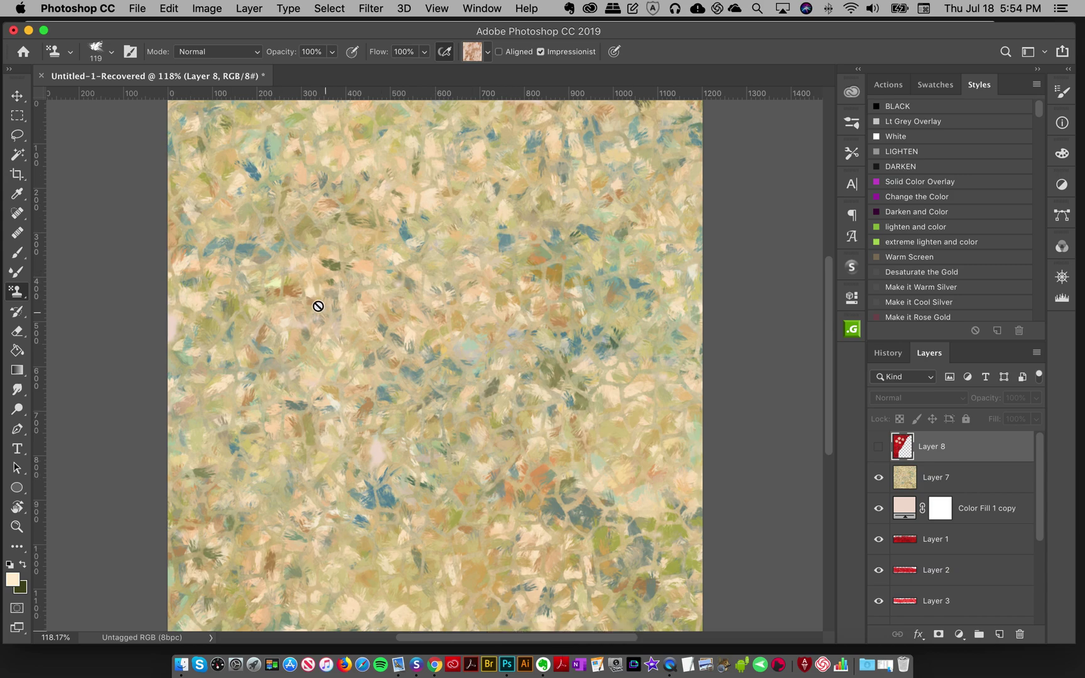
scroll(439, 212, "right", 5)
scroll(439, 212, "left", 3)
Hide Layer 7, add Layer 9, and choose the 170 px brush 15.
left_click(882, 480)
left_click(950, 483)
left_click(1000, 635)
left_click(846, 126)
mouse_move(829, 589)
left_mouse_down()
mouse_move(849, 330)
mouse_move(834, 366)
left_mouse_up()
left_click(745, 364)
Choose the peach floral 1 stamp pattern.
left_click(468, 55)
double_click(443, 412)
left_click(476, 54)
scroll(534, 437, "down", 1)
left_click(662, 63)
Stamp tan, olive and blue-green strokes in the canvas centre, then select 179 px brush 18.
left_click_drag(361, 232, 391, 347)
mouse_move(355, 311)
left_mouse_down()
mouse_move(408, 310)
mouse_move(436, 344)
left_mouse_up()
left_click_drag(472, 242, 438, 346)
left_click_drag(495, 302, 437, 337)
left_click_drag(344, 334, 424, 383)
left_click_drag(485, 336, 430, 395)
left_click_drag(336, 376, 427, 455)
left_click_drag(493, 394, 402, 468)
left_click_drag(475, 416, 427, 474)
left_click(765, 486)
Stamp a flowery stroke down the motif's centre, shrinking the brush to 125 px and redoing it.
mouse_move(411, 314)
left_mouse_down()
mouse_move(378, 380)
mouse_move(423, 453)
left_mouse_up()
key("super+z")
key("bracketleft")
key("bracketleft")
key("bracketleft")
mouse_move(411, 310)
left_mouse_down()
mouse_move(392, 362)
mouse_move(439, 478)
left_mouse_up()
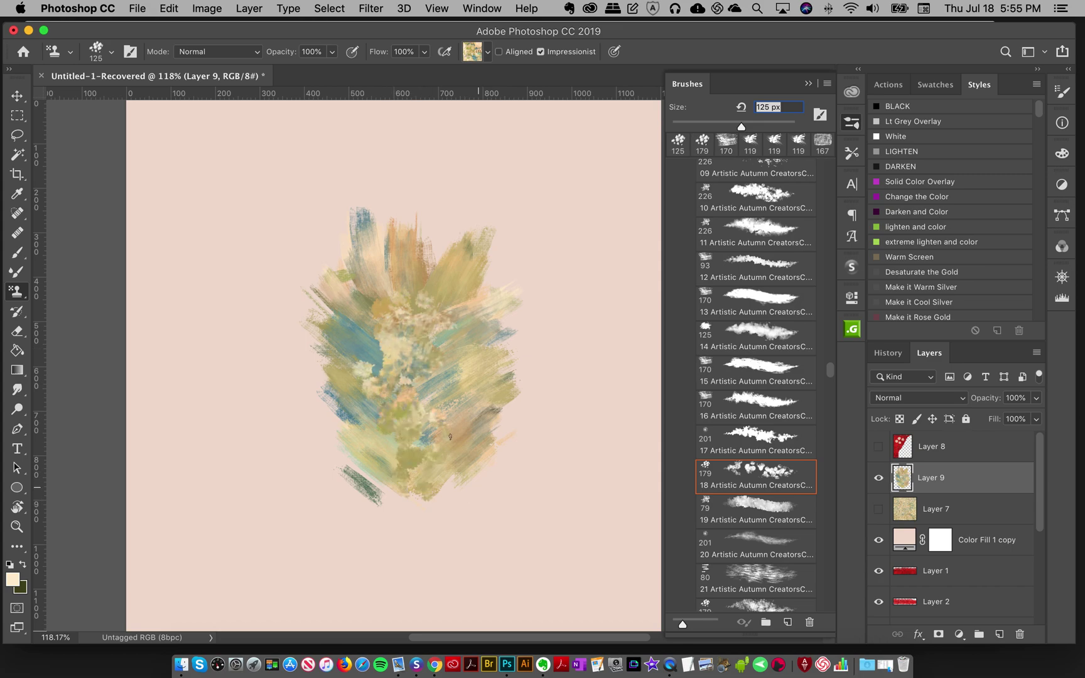
key("super+z")
mouse_move(414, 314)
left_mouse_down()
mouse_move(408, 389)
mouse_move(427, 502)
left_mouse_up()
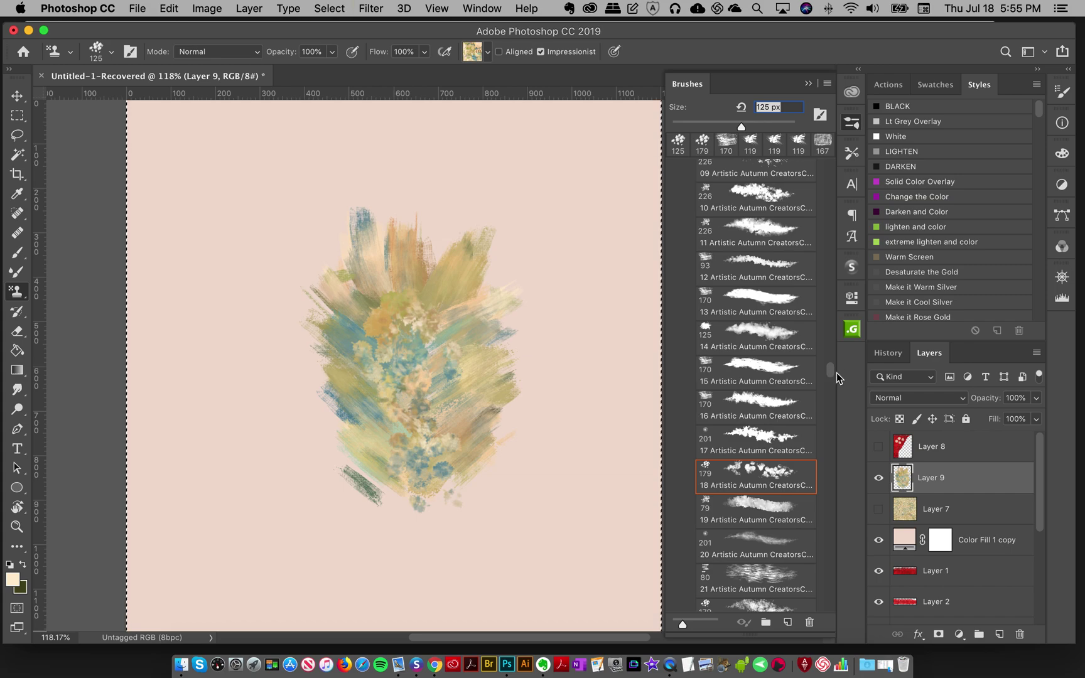